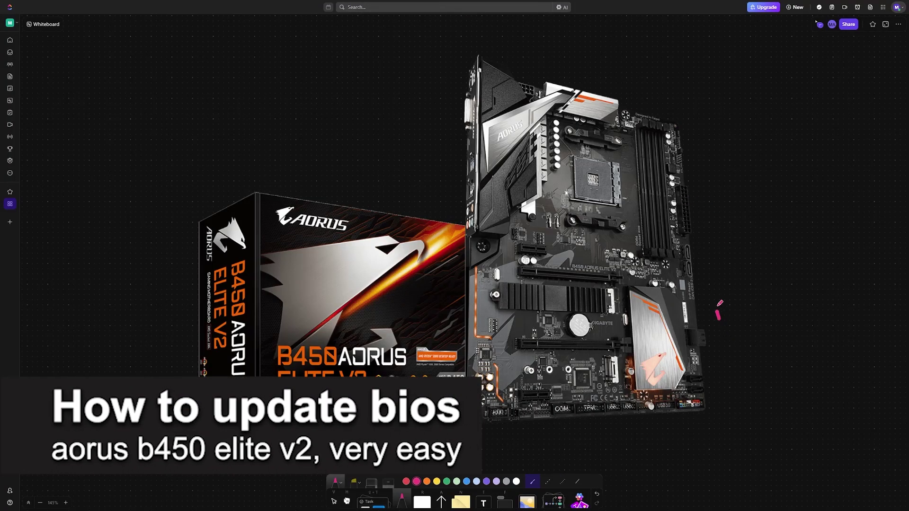
Handwrite and circle 'BIOS' in pink beside the motherboard, adding a small arrowhead on the box art
{"action": "mouse_move", "coordinate": [718, 304]}
{"action": "left_mouse_down"}
{"action": "mouse_move", "coordinate": [717, 325]}
{"action": "mouse_move", "coordinate": [767, 306]}
{"action": "mouse_move", "coordinate": [763, 324]}
{"action": "left_mouse_up"}
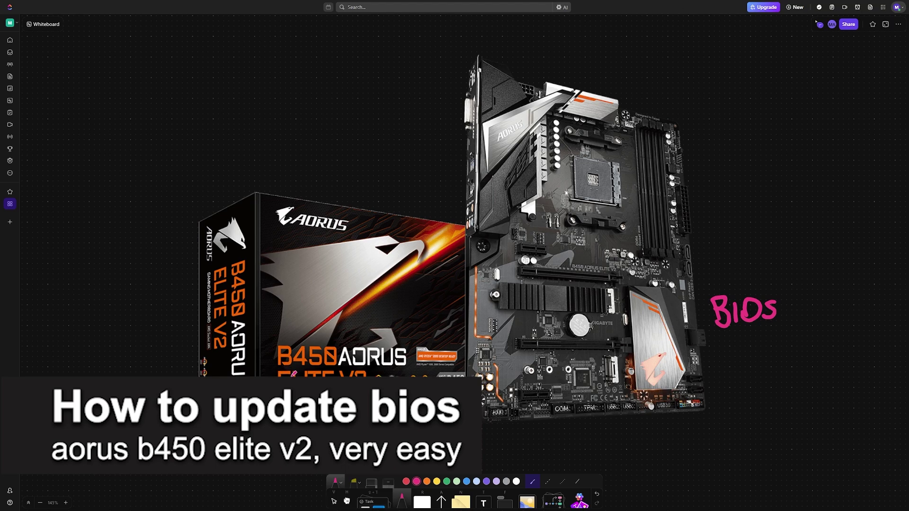
{"action": "mouse_move", "coordinate": [711, 319]}
{"action": "left_mouse_down"}
{"action": "mouse_move", "coordinate": [757, 331]}
{"action": "mouse_move", "coordinate": [762, 287]}
{"action": "mouse_move", "coordinate": [714, 295]}
{"action": "mouse_move", "coordinate": [720, 322]}
{"action": "left_mouse_up"}
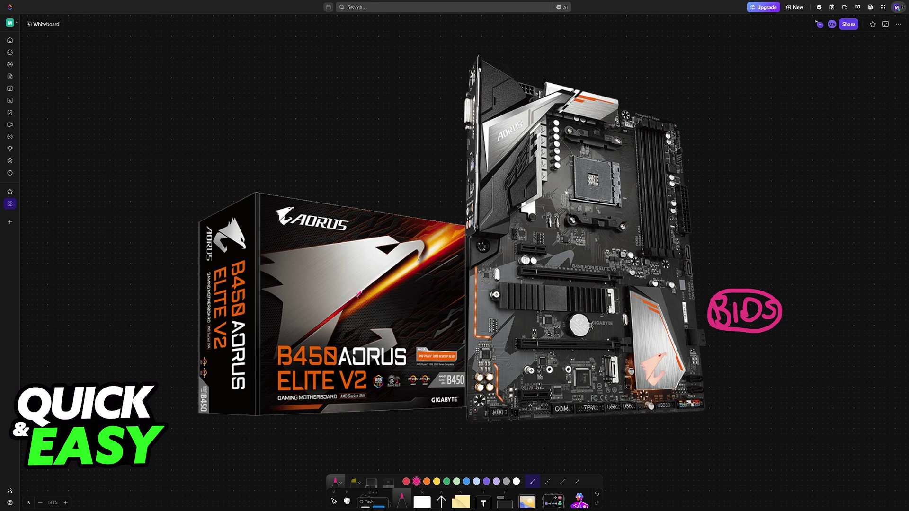
{"action": "mouse_move", "coordinate": [358, 292]}
{"action": "left_mouse_down"}
{"action": "mouse_move", "coordinate": [355, 313]}
{"action": "mouse_move", "coordinate": [353, 302]}
{"action": "left_mouse_up"}
Circle the AORUS logo, then sketch a labelled USB drive and a file icon to the right
{"action": "left_click_drag", "start_coordinate": [348, 229], "coordinate": [344, 224]}
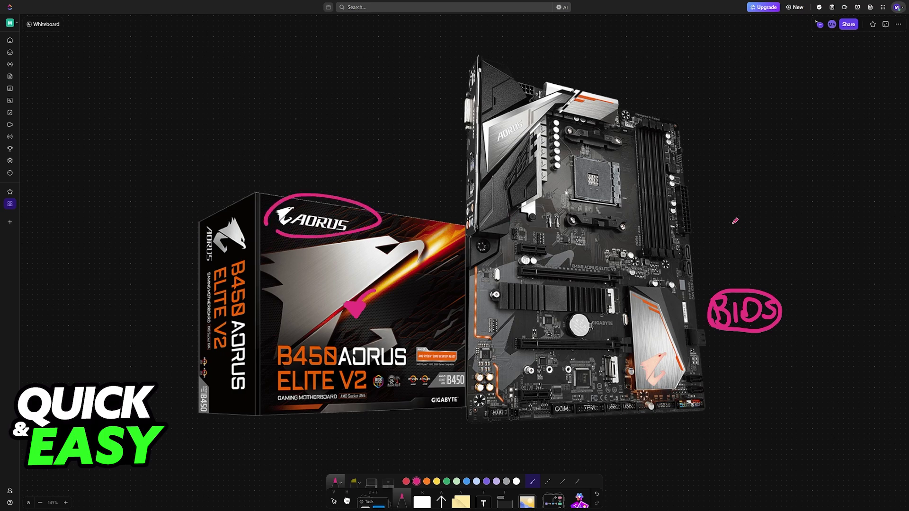
{"action": "mouse_move", "coordinate": [728, 170]}
{"action": "left_mouse_down"}
{"action": "mouse_move", "coordinate": [733, 151]}
{"action": "mouse_move", "coordinate": [796, 199]}
{"action": "left_mouse_up"}
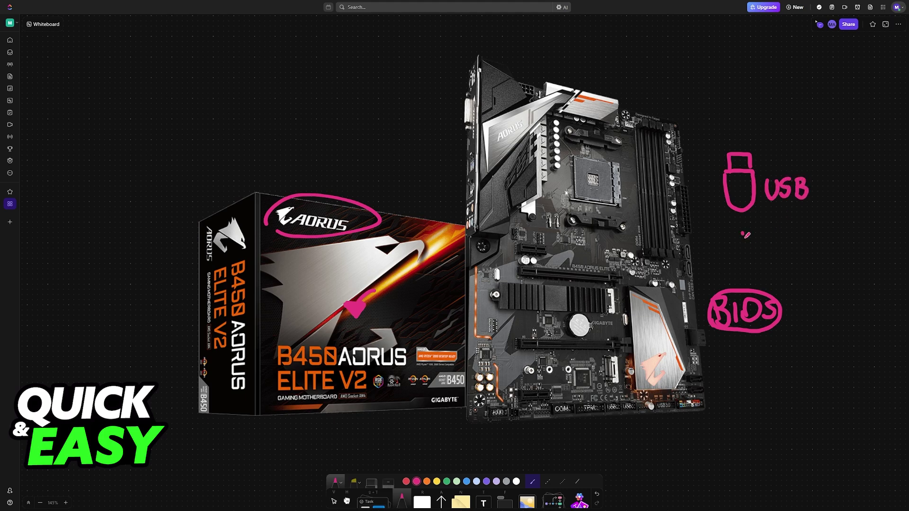
{"action": "mouse_move", "coordinate": [742, 232]}
{"action": "left_mouse_down"}
{"action": "mouse_move", "coordinate": [770, 257]}
{"action": "mouse_move", "coordinate": [769, 237]}
{"action": "mouse_move", "coordinate": [753, 225]}
{"action": "mouse_move", "coordinate": [743, 231]}
{"action": "mouse_move", "coordinate": [759, 226]}
{"action": "left_mouse_up"}
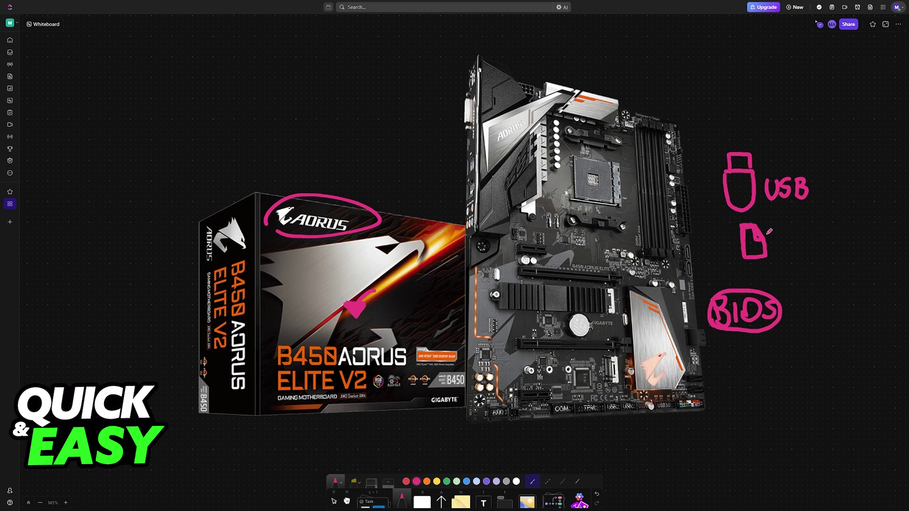
Switch to the Gigabyte B450 AORUS Elite V2 page and open its Support section
{"action": "key", "text": "F11"}
{"action": "key", "text": "ctrl+Tab"}
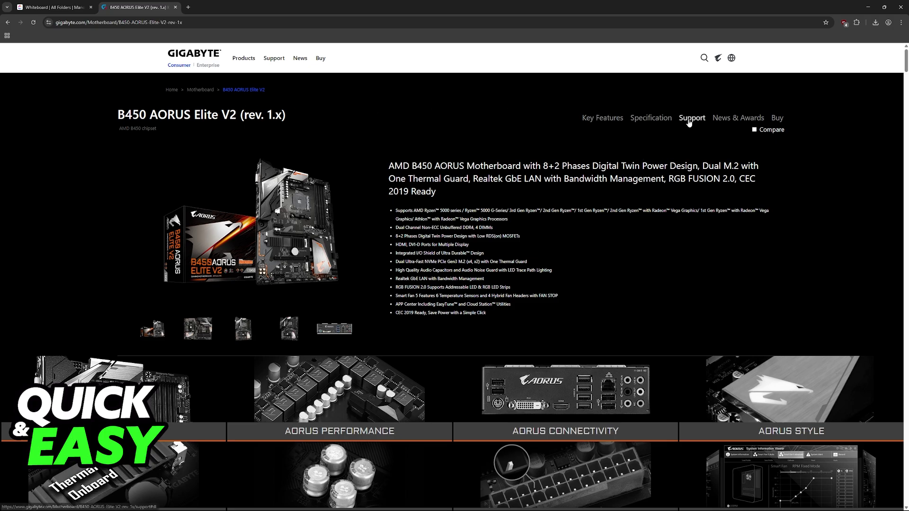
{"action": "double_click", "coordinate": [682, 117]}
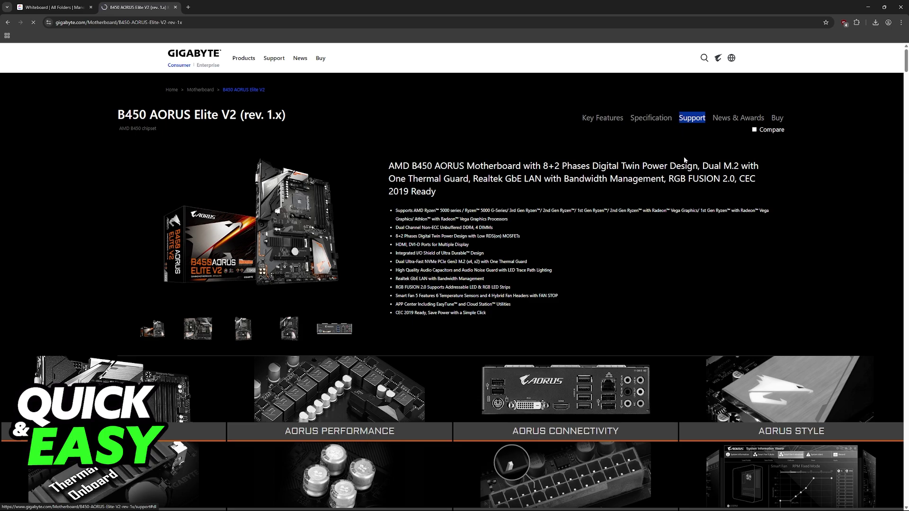
{"action": "left_click", "coordinate": [684, 159]}
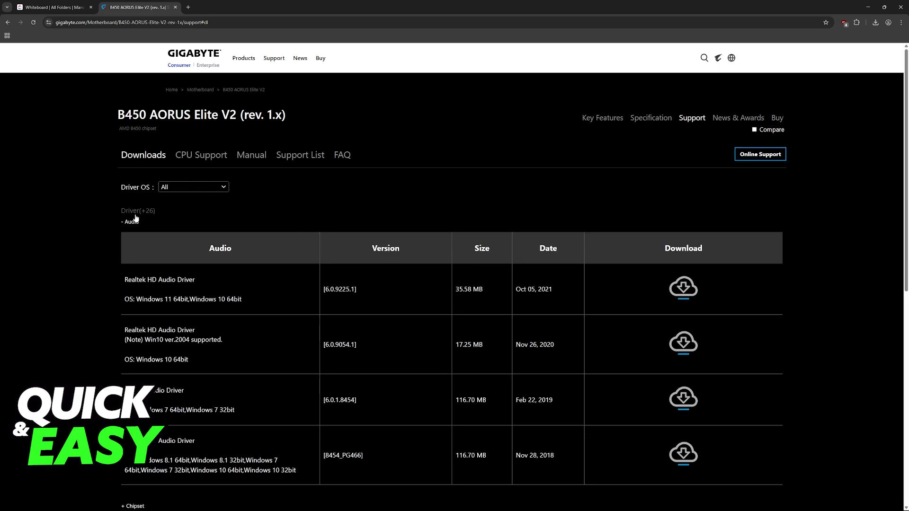
{"action": "scroll", "coordinate": [132, 216], "scroll_direction": "down", "scroll_amount": 4}
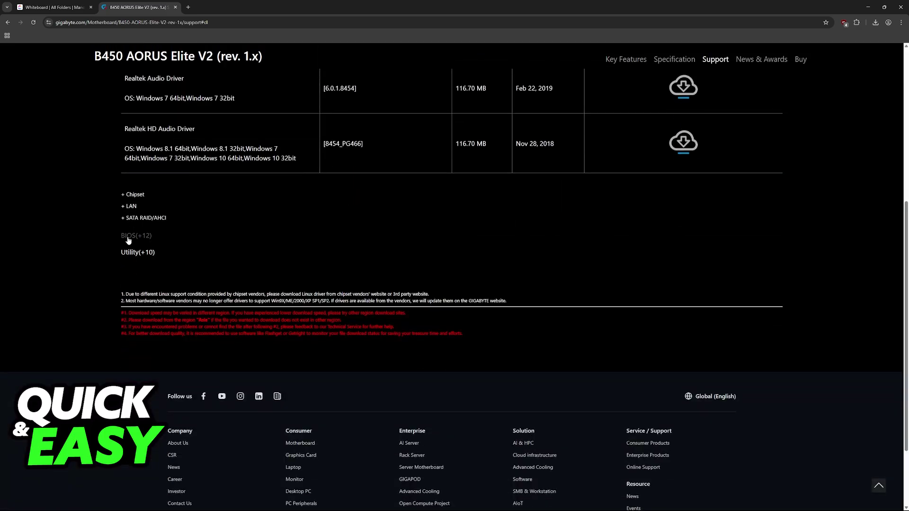
Expand the BIOS(+12) download list, showing F68g newest, then return to the whiteboard
{"action": "left_click", "coordinate": [134, 235]}
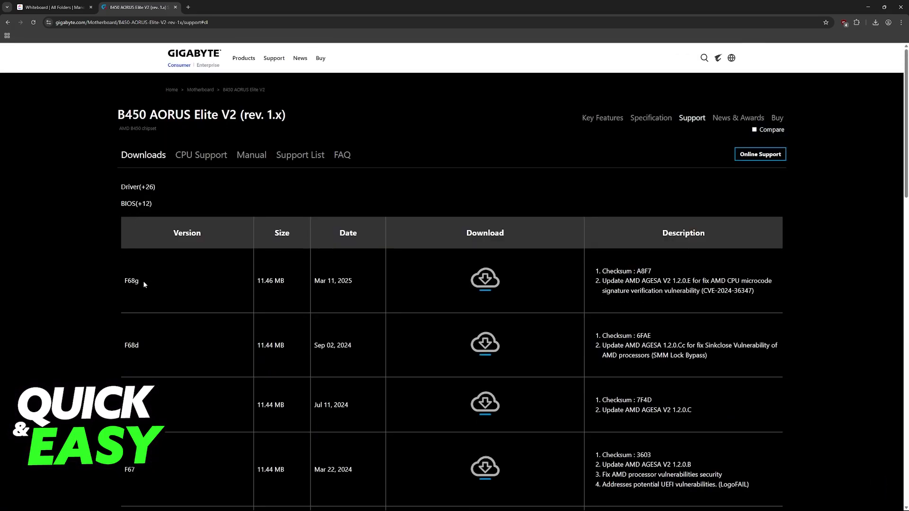
{"action": "left_click", "coordinate": [133, 281]}
{"action": "scroll", "coordinate": [138, 274], "scroll_direction": "down", "scroll_amount": 2}
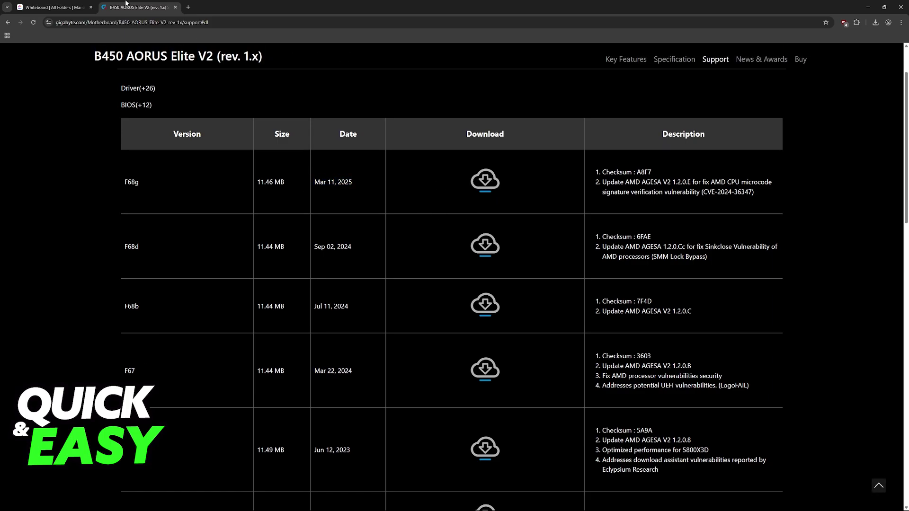
{"action": "key", "text": "ctrl+Tab"}
In fullscreen, circle the USB drive sketch and draw an arrow from the file toward it
{"action": "key", "text": "F11"}
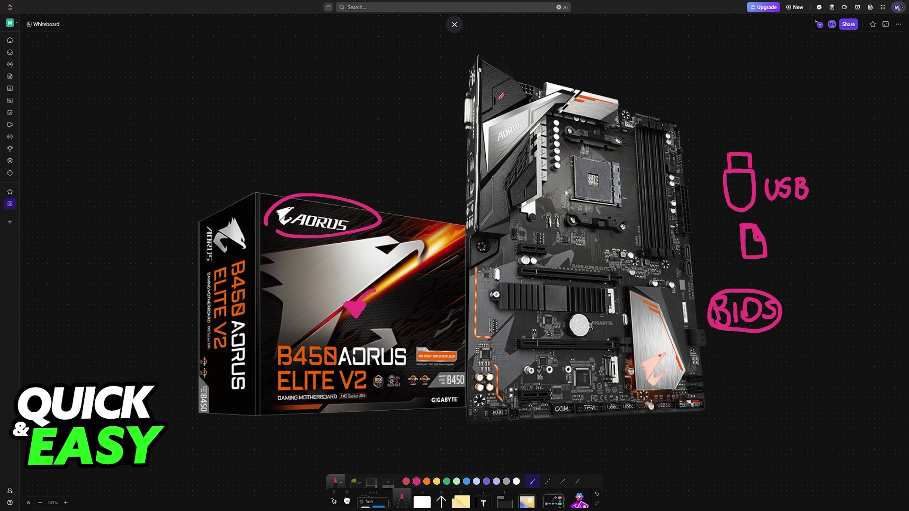
{"action": "mouse_move", "coordinate": [734, 207]}
{"action": "left_mouse_down"}
{"action": "mouse_move", "coordinate": [818, 185]}
{"action": "mouse_move", "coordinate": [766, 143]}
{"action": "mouse_move", "coordinate": [722, 158]}
{"action": "mouse_move", "coordinate": [726, 199]}
{"action": "left_mouse_up"}
{"action": "left_click_drag", "start_coordinate": [782, 245], "coordinate": [808, 226]}
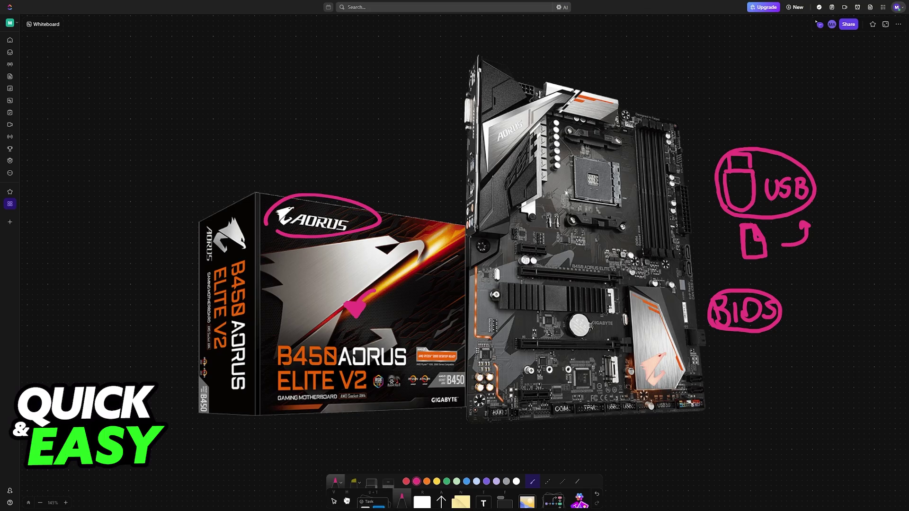
Delete the downloaded files in the BIOS folder and open the BIOS archive
{"action": "left_click_drag", "start_coordinate": [256, 242], "coordinate": [209, 187]}
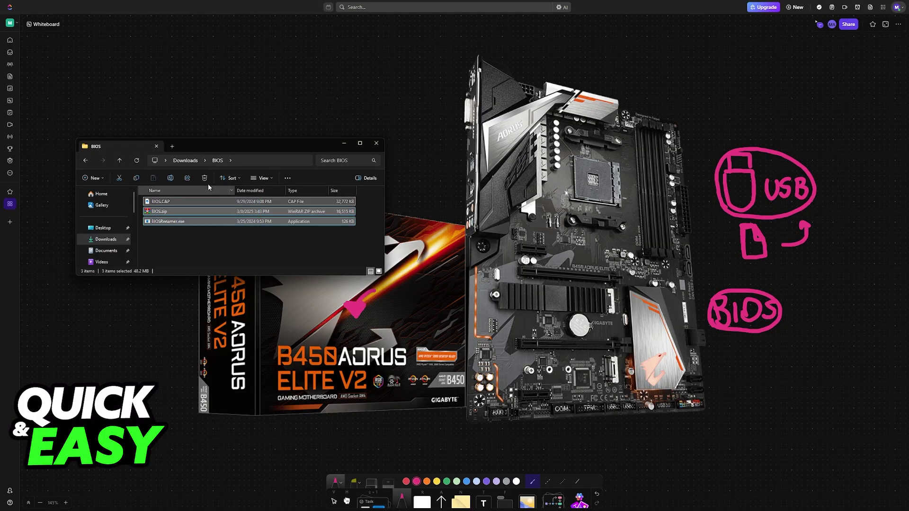
{"action": "key", "text": "Delete"}
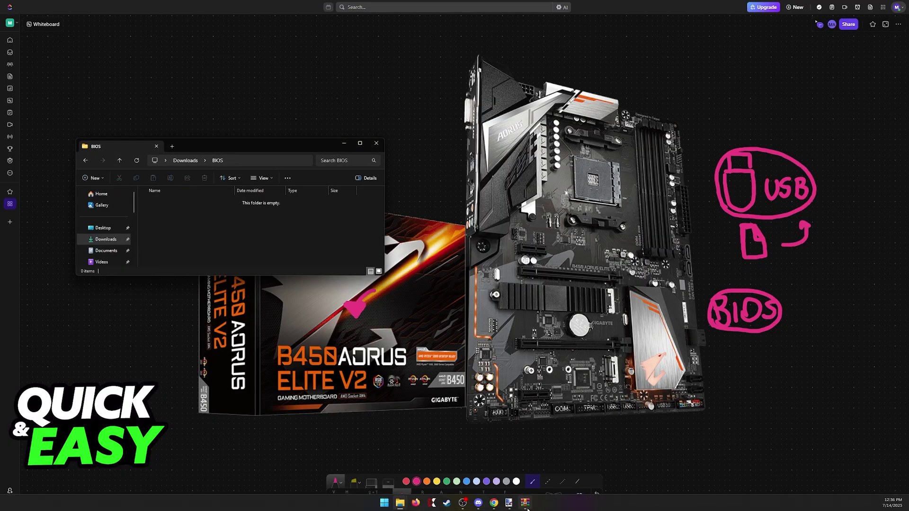
{"action": "left_click", "coordinate": [525, 502]}
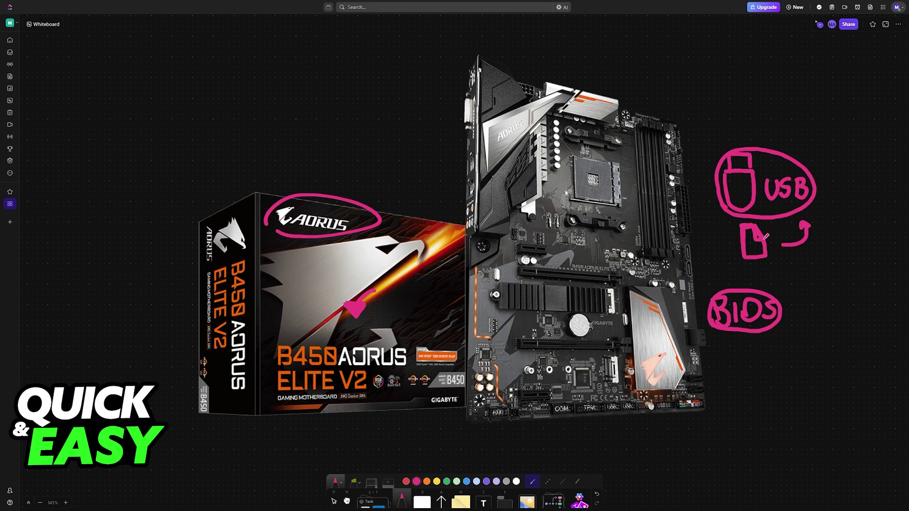
Circle the file icon and box the motherboard's rear I/O edge with a pointing arrow
{"action": "left_click_drag", "start_coordinate": [737, 247], "coordinate": [765, 255]}
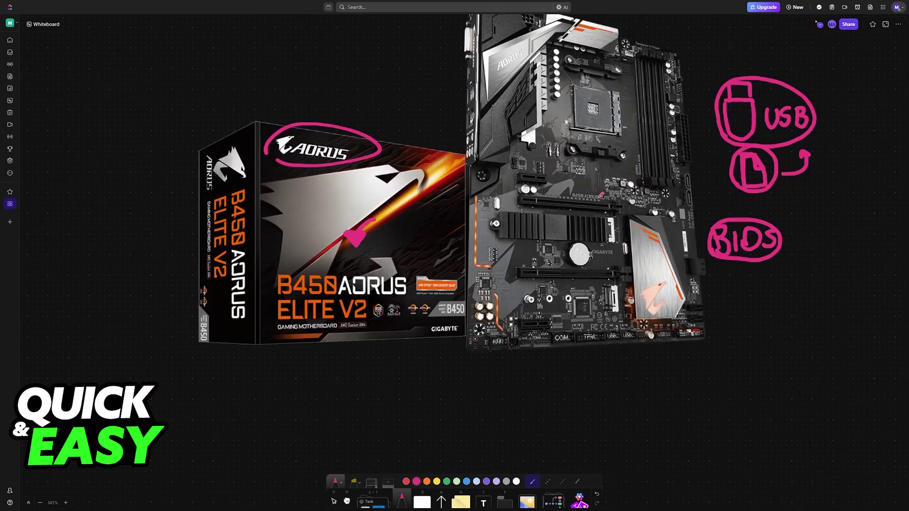
{"action": "mouse_move", "coordinate": [478, 237]}
{"action": "left_mouse_down"}
{"action": "mouse_move", "coordinate": [486, 79]}
{"action": "mouse_move", "coordinate": [475, 233]}
{"action": "mouse_move", "coordinate": [460, 59]}
{"action": "left_mouse_up"}
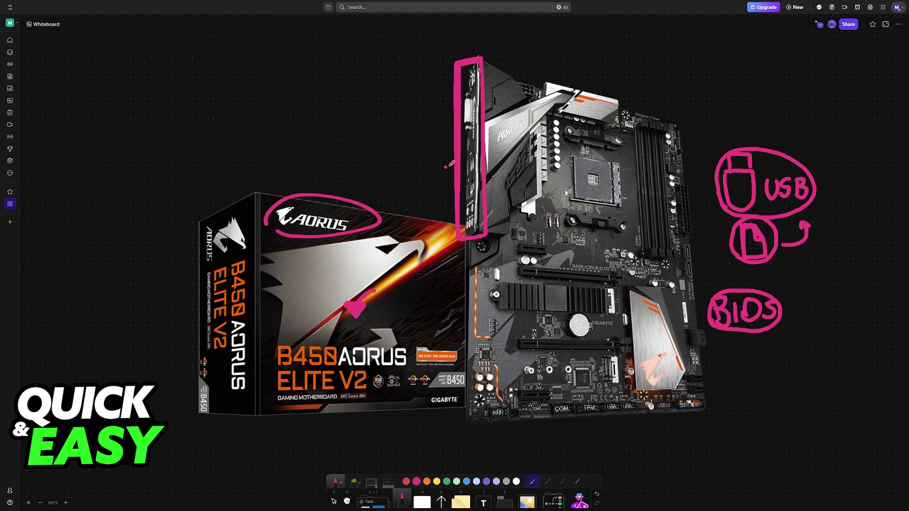
{"action": "left_click_drag", "start_coordinate": [424, 139], "coordinate": [455, 171]}
{"action": "scroll", "coordinate": [492, 155], "scroll_direction": "down", "scroll_amount": 5}
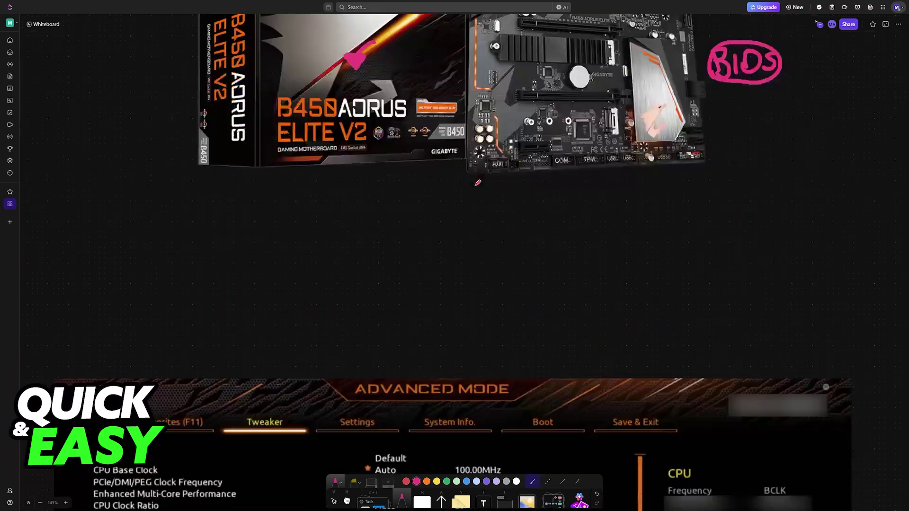
{"action": "scroll", "coordinate": [476, 182], "scroll_direction": "down", "scroll_amount": 5}
{"action": "scroll", "coordinate": [474, 188], "scroll_direction": "down", "scroll_amount": 3}
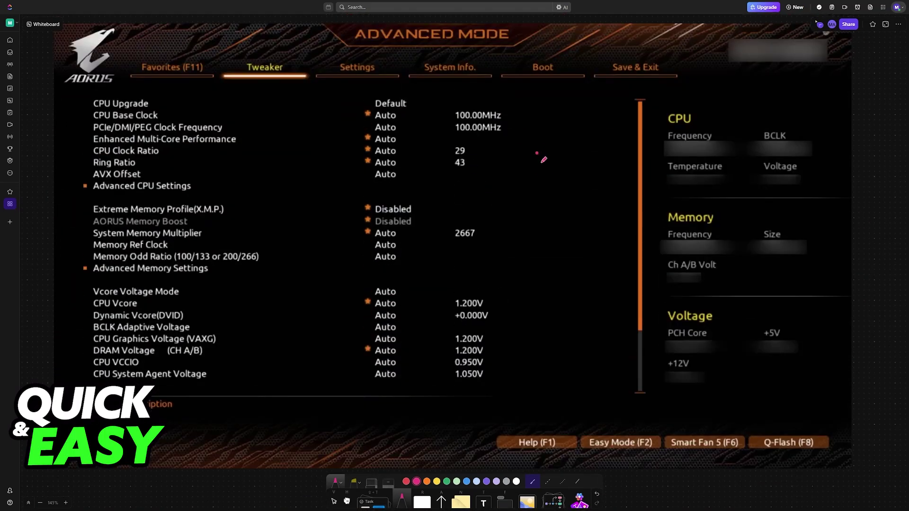
Write an underlined 'Del/F2' note beside the Advanced Mode BIOS settings
{"action": "mouse_move", "coordinate": [536, 150]}
{"action": "left_mouse_down"}
{"action": "mouse_move", "coordinate": [538, 175]}
{"action": "mouse_move", "coordinate": [586, 171]}
{"action": "left_mouse_up"}
{"action": "mouse_move", "coordinate": [604, 141]}
{"action": "left_mouse_down"}
{"action": "mouse_move", "coordinate": [602, 169]}
{"action": "mouse_move", "coordinate": [632, 134]}
{"action": "mouse_move", "coordinate": [617, 170]}
{"action": "left_mouse_up"}
{"action": "left_click_drag", "start_coordinate": [628, 143], "coordinate": [640, 170]}
{"action": "left_click_drag", "start_coordinate": [529, 179], "coordinate": [652, 170]}
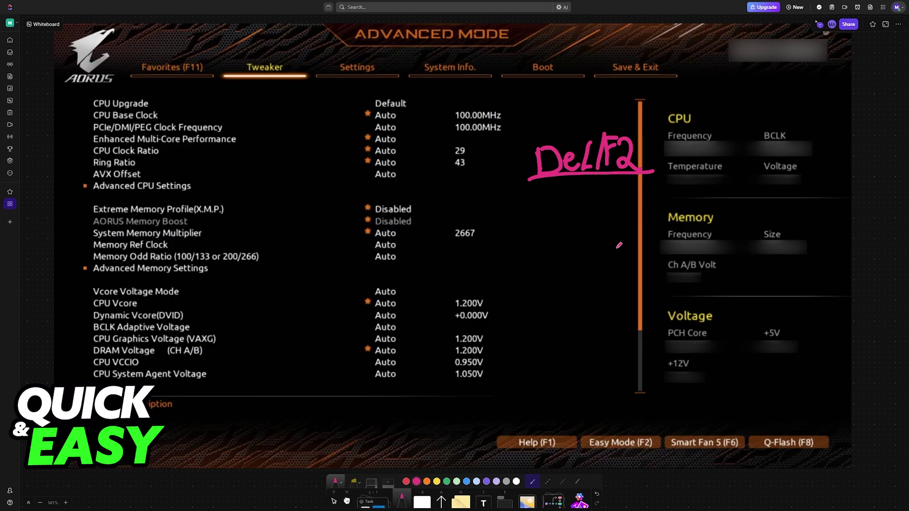
Draw arrows to Easy Mode (F2) and Q-Flash (F8), circling F2 and boxing Q-Flash
{"action": "mouse_move", "coordinate": [619, 397]}
{"action": "left_mouse_down"}
{"action": "mouse_move", "coordinate": [618, 425]}
{"action": "mouse_move", "coordinate": [624, 415]}
{"action": "left_mouse_up"}
{"action": "left_click_drag", "start_coordinate": [648, 434], "coordinate": [645, 427]}
{"action": "mouse_move", "coordinate": [789, 400]}
{"action": "left_mouse_down"}
{"action": "mouse_move", "coordinate": [791, 430]}
{"action": "mouse_move", "coordinate": [796, 417]}
{"action": "left_mouse_up"}
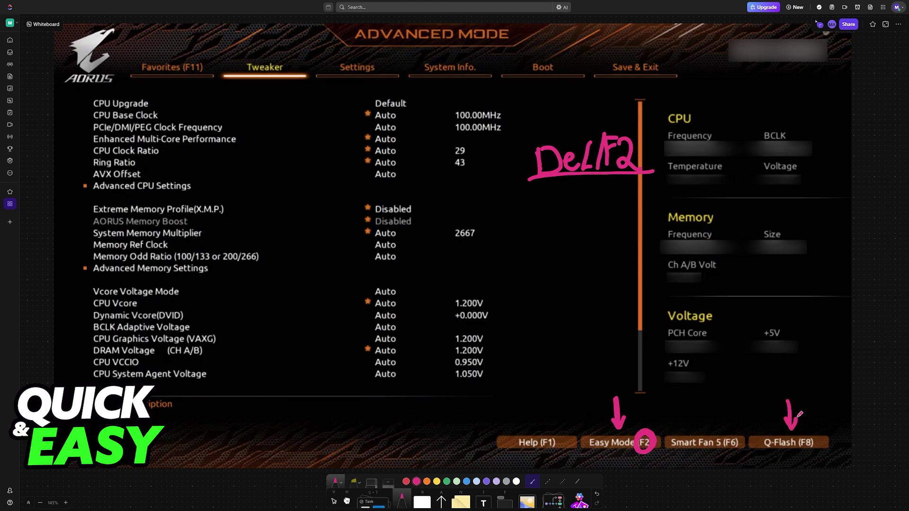
{"action": "mouse_move", "coordinate": [769, 452]}
{"action": "left_mouse_down"}
{"action": "mouse_move", "coordinate": [751, 428]}
{"action": "mouse_move", "coordinate": [838, 430]}
{"action": "mouse_move", "coordinate": [836, 452]}
{"action": "mouse_move", "coordinate": [770, 450]}
{"action": "mouse_move", "coordinate": [750, 434]}
{"action": "mouse_move", "coordinate": [829, 430]}
{"action": "mouse_move", "coordinate": [841, 455]}
{"action": "mouse_move", "coordinate": [777, 447]}
{"action": "left_mouse_up"}
{"action": "scroll", "coordinate": [562, 349], "scroll_direction": "down", "scroll_amount": 10}
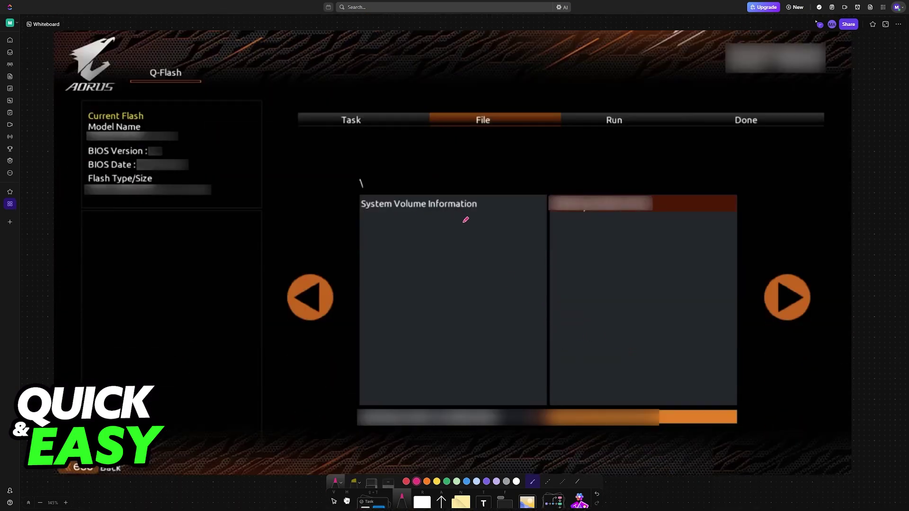
Draw a 'USB'-labelled arrow toward the Q-Flash file panel and an arrow under Update BIOS
{"action": "mouse_move", "coordinate": [461, 223]}
{"action": "left_mouse_down"}
{"action": "mouse_move", "coordinate": [561, 221]}
{"action": "mouse_move", "coordinate": [558, 230]}
{"action": "left_mouse_up"}
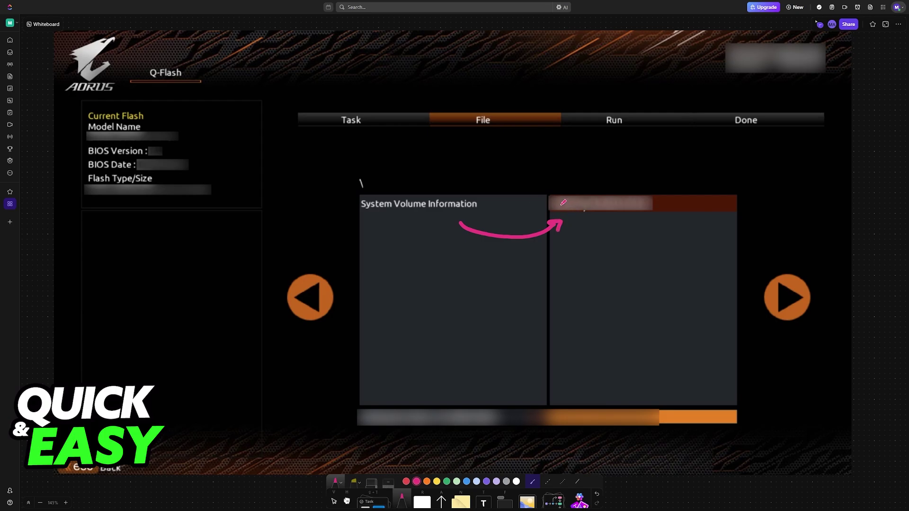
{"action": "mouse_move", "coordinate": [555, 197]}
{"action": "left_mouse_down"}
{"action": "mouse_move", "coordinate": [566, 198]}
{"action": "mouse_move", "coordinate": [569, 217]}
{"action": "mouse_move", "coordinate": [584, 217]}
{"action": "mouse_move", "coordinate": [543, 220]}
{"action": "mouse_move", "coordinate": [632, 222]}
{"action": "left_mouse_up"}
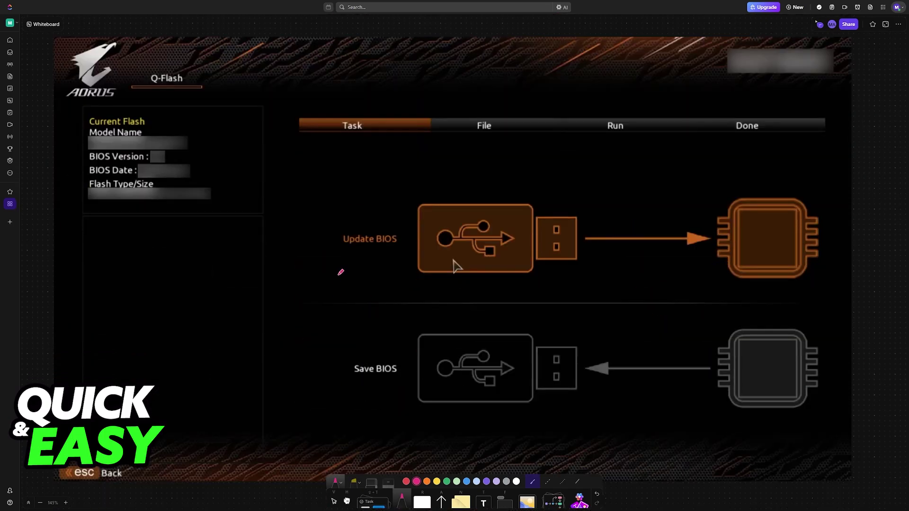
{"action": "left_click_drag", "start_coordinate": [340, 272], "coordinate": [357, 273]}
{"action": "mouse_move", "coordinate": [285, 298]}
{"action": "left_mouse_down"}
{"action": "mouse_move", "coordinate": [353, 261]}
{"action": "mouse_move", "coordinate": [415, 243]}
{"action": "left_mouse_up"}
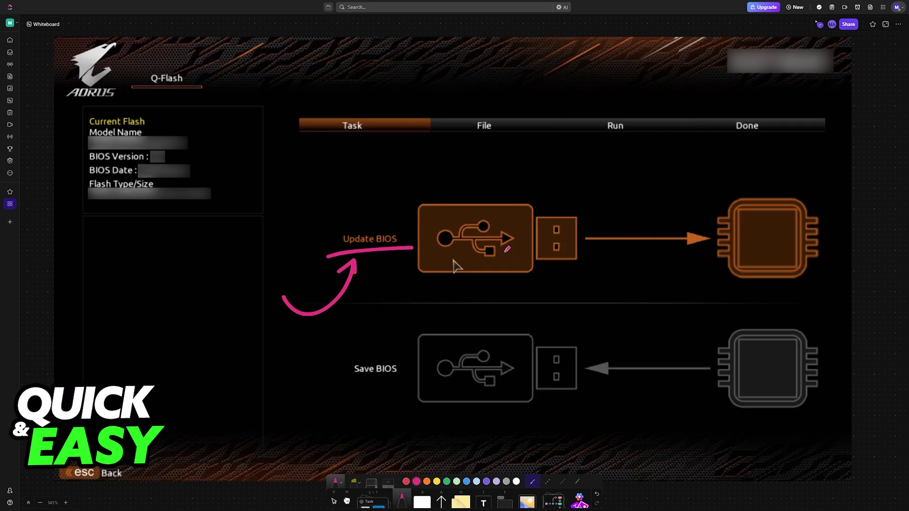